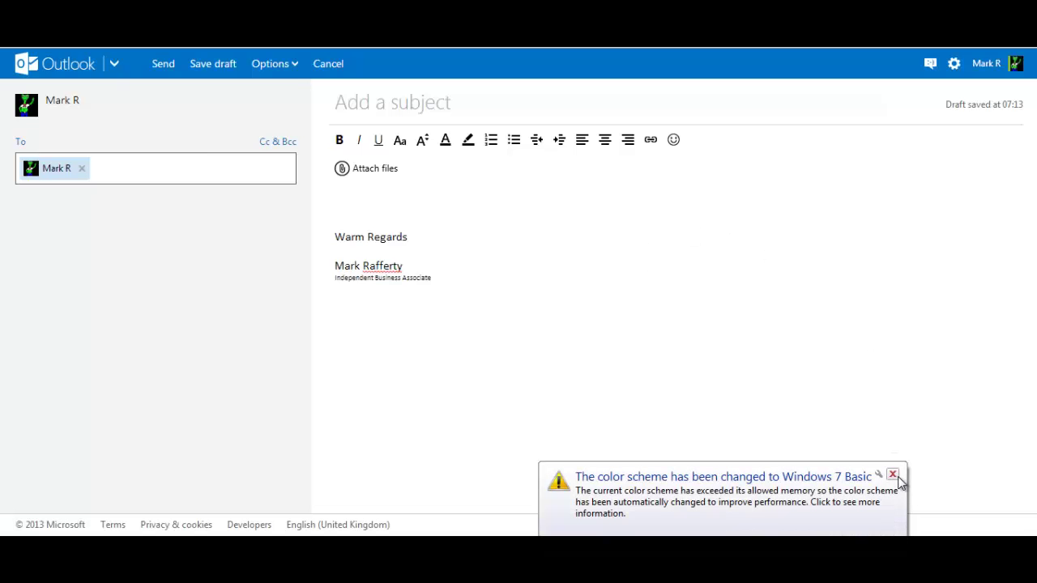
Dismiss the Windows colour-scheme notification covering the Outlook.com draft.
left_click(893, 476)
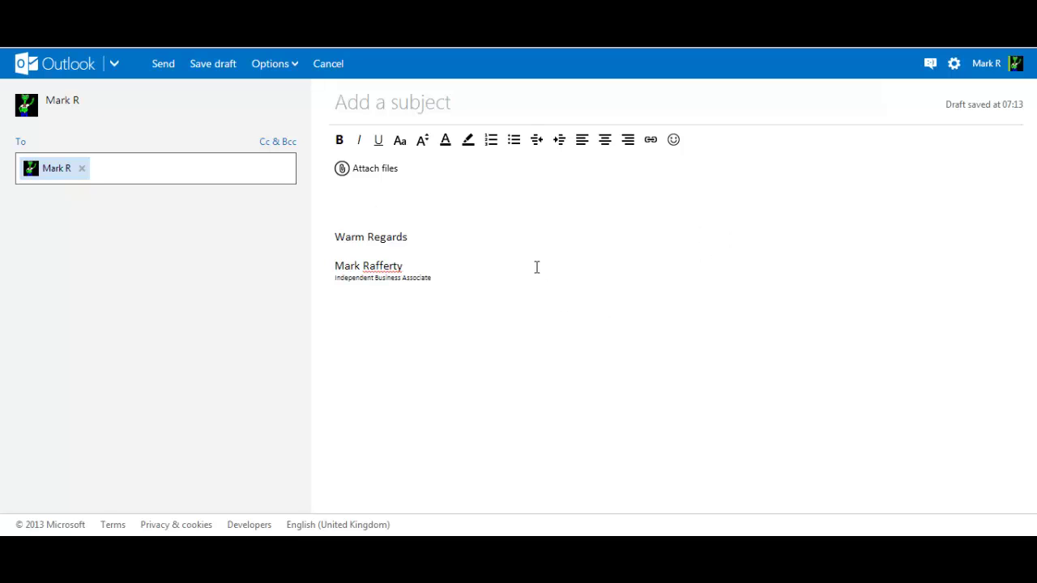
Write the misspelled line 'I can't sphell' on the first body line.
left_click(371, 213)
type("I can't")
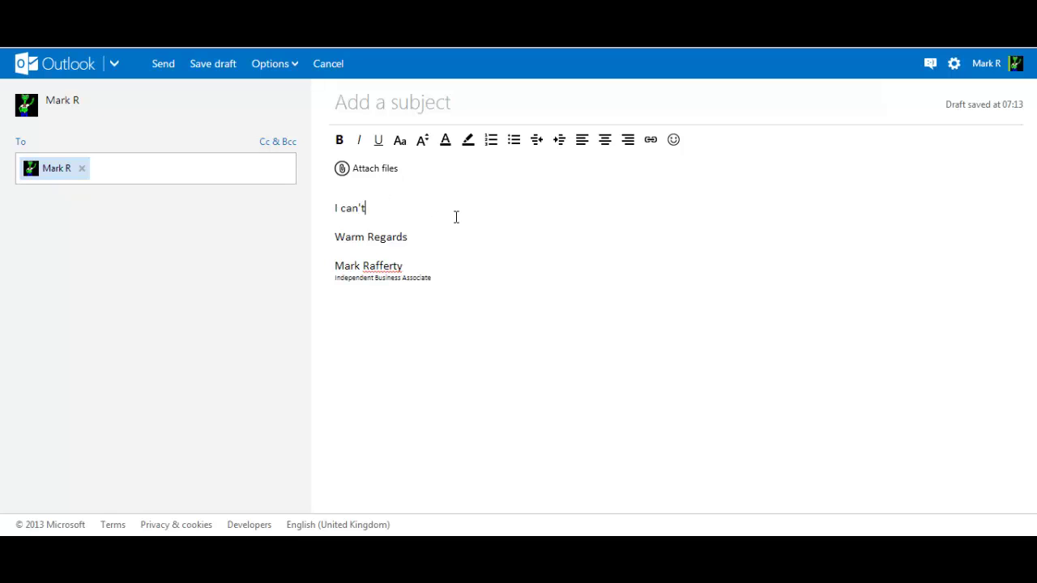
type("smell")
key("BackSpace")
key("BackSpace")
key("BackSpace")
type("phell")
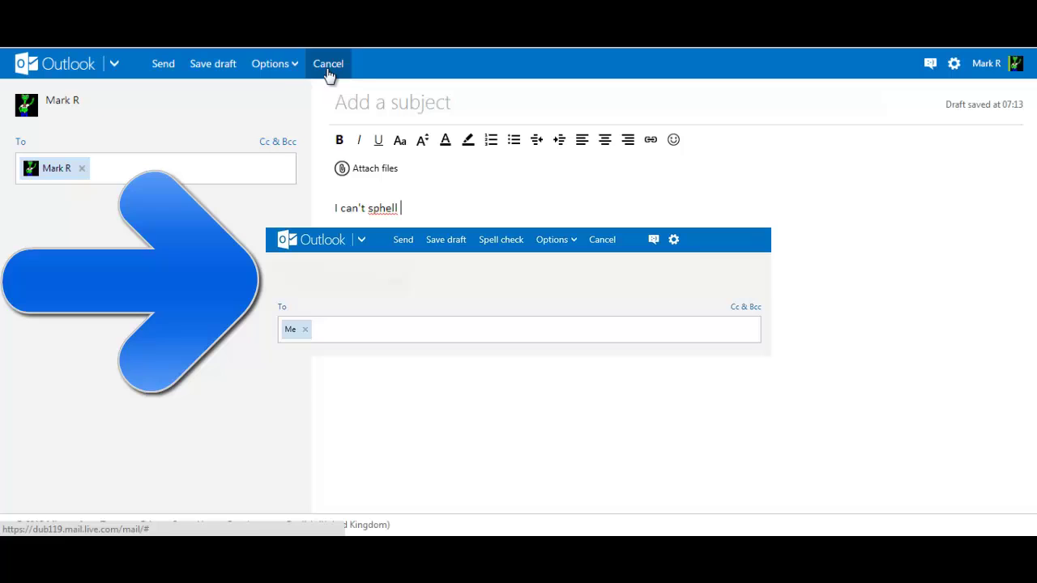
left_click(275, 63)
left_click(287, 69)
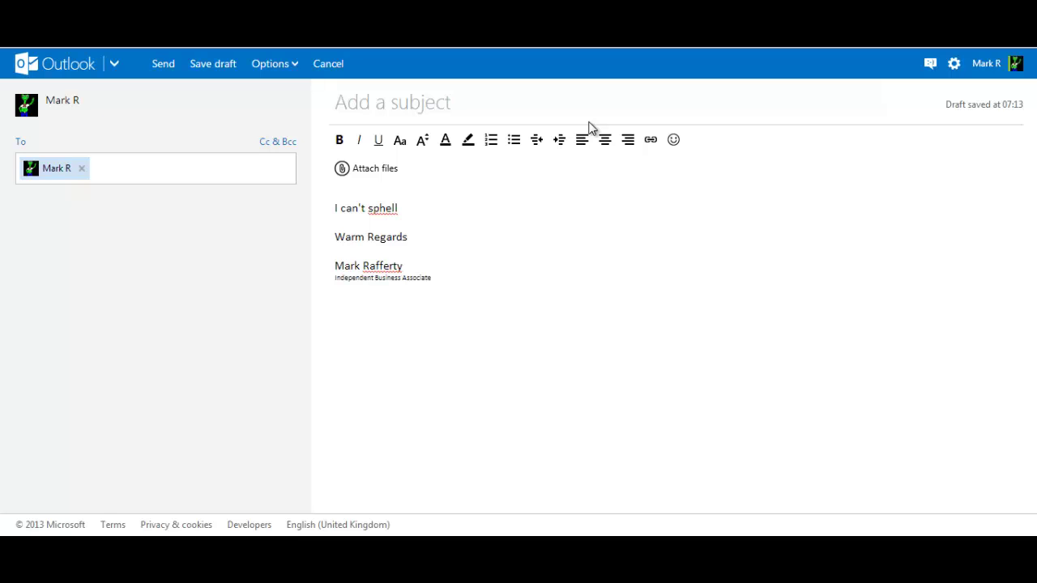
Review the spell-check suggestions for 'sphell', then save the draft.
right_click(386, 211)
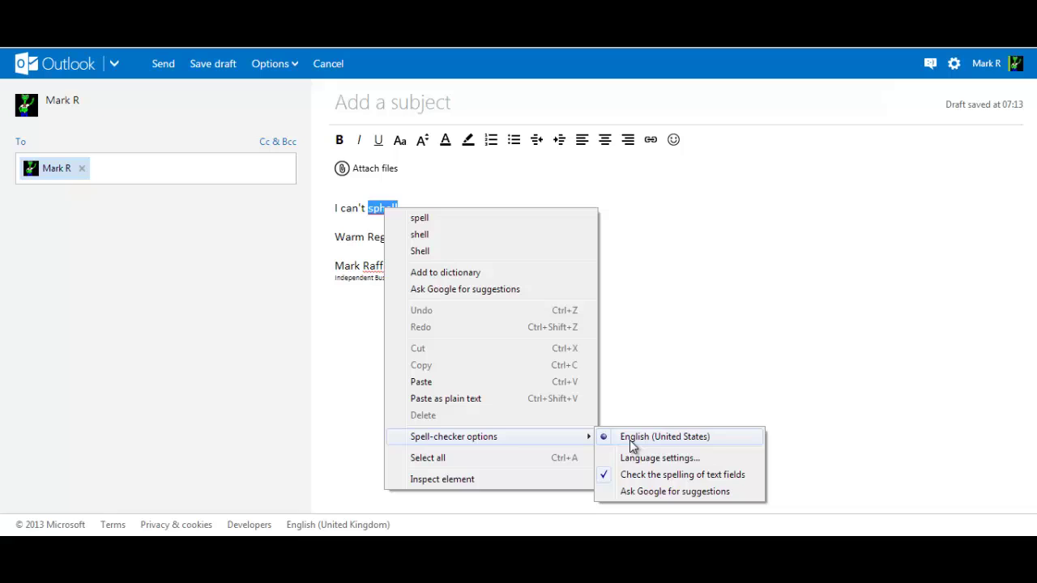
mouse_move(453, 437)
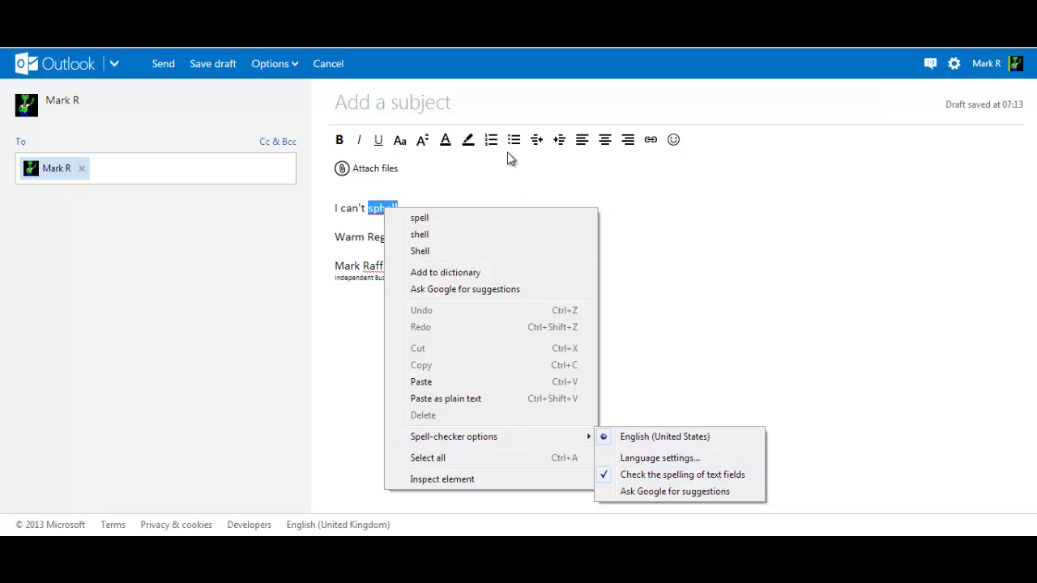
key("Escape")
left_click(444, 209)
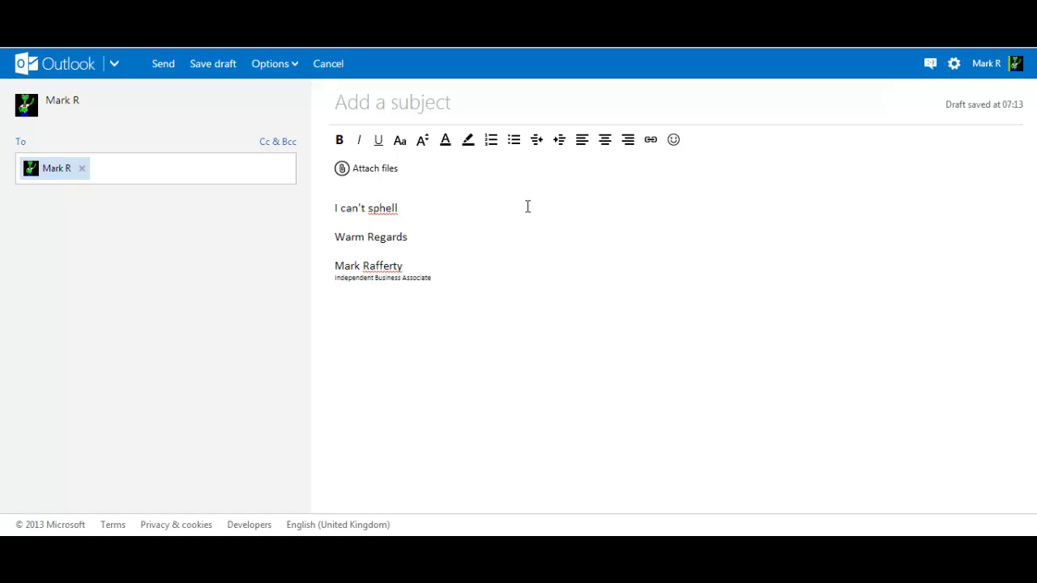
right_click(392, 209)
key("Escape")
left_click(213, 63)
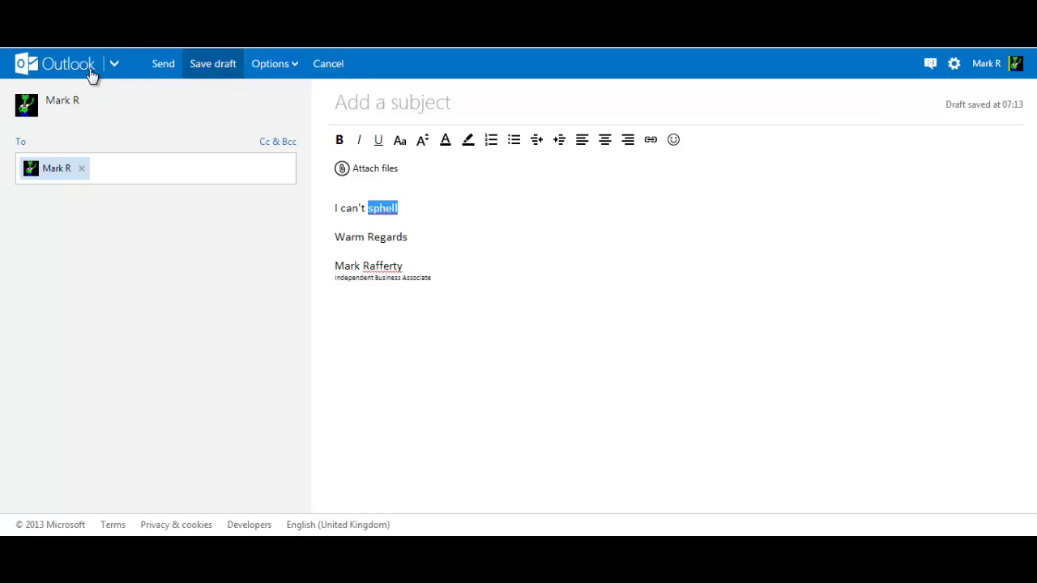
left_click(462, 213)
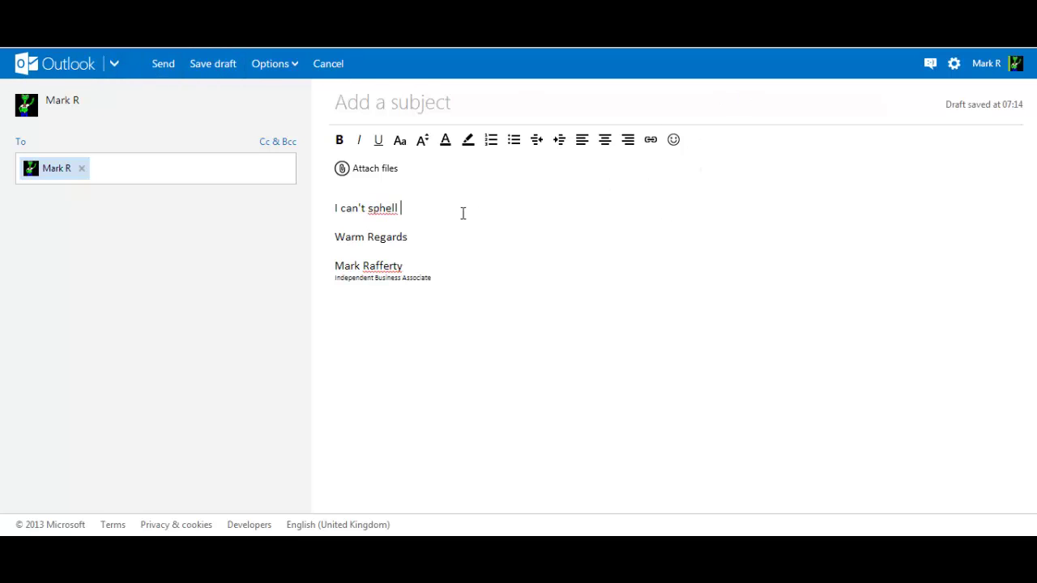
right_click(393, 209)
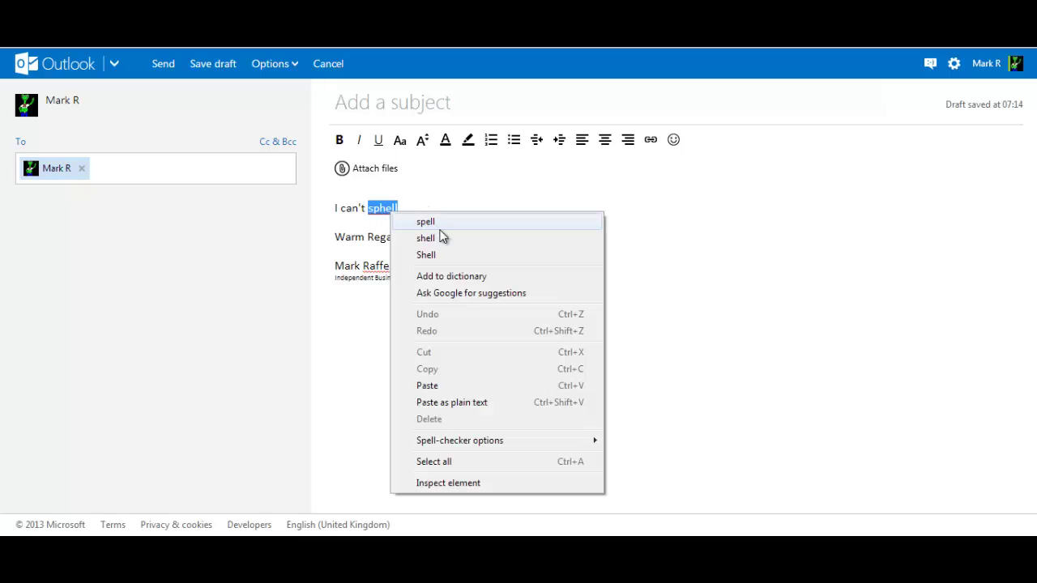
left_click(381, 208)
right_click(381, 207)
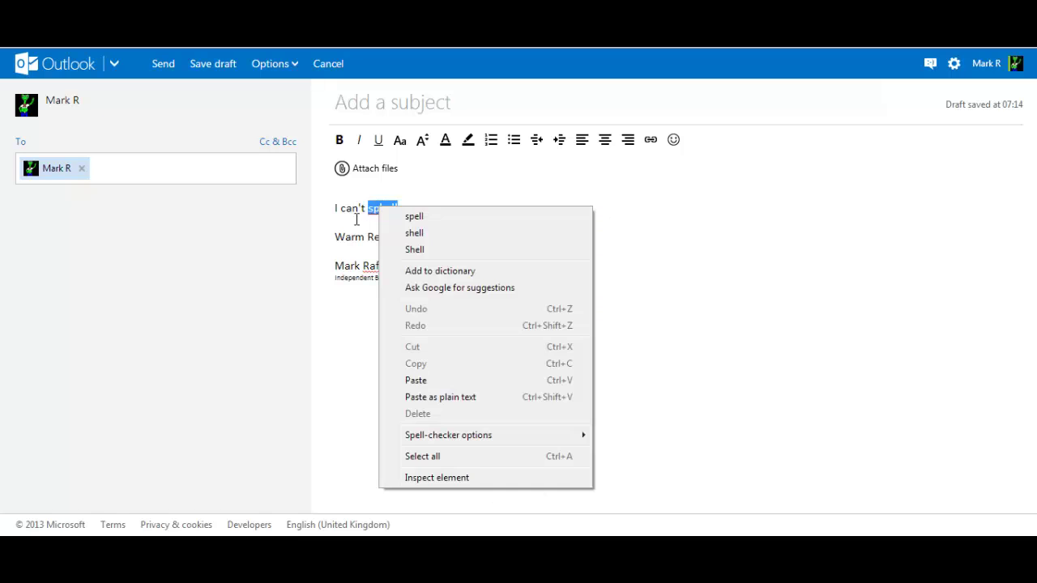
left_click(395, 208)
right_click(379, 208)
left_click(429, 208)
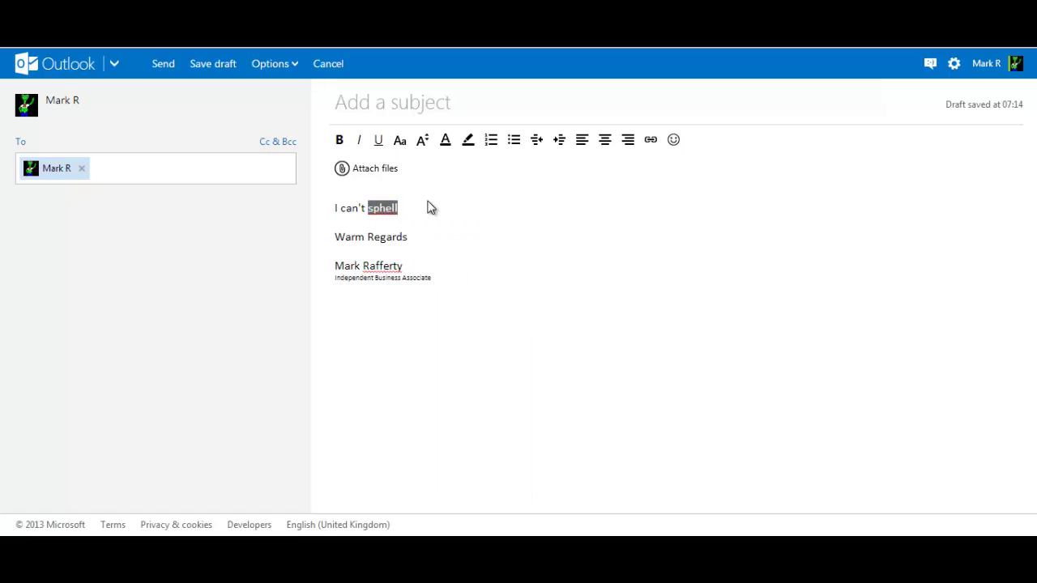
left_click(436, 209)
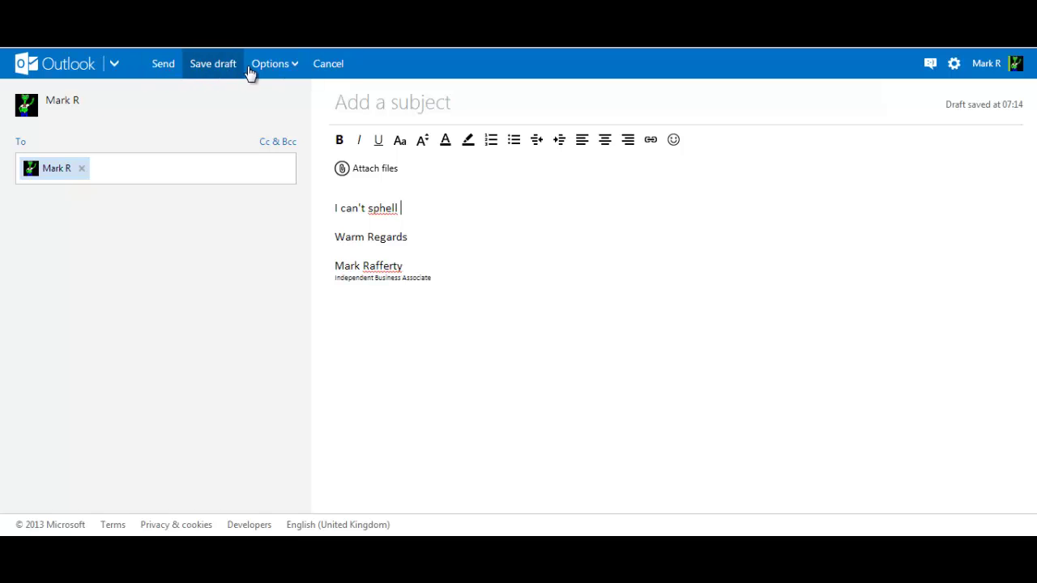
right_click(386, 208)
key("Escape")
left_click(419, 207)
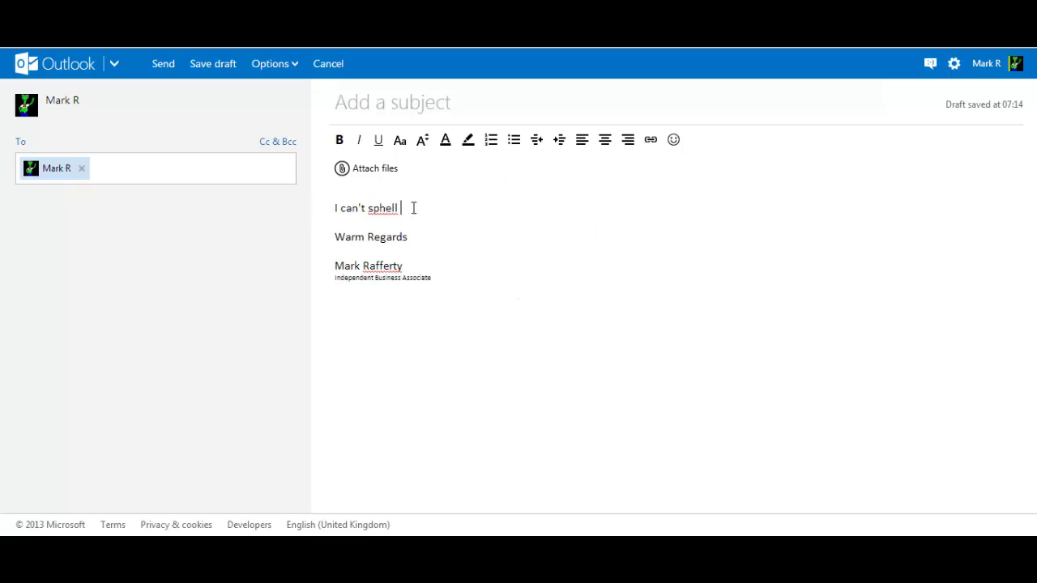